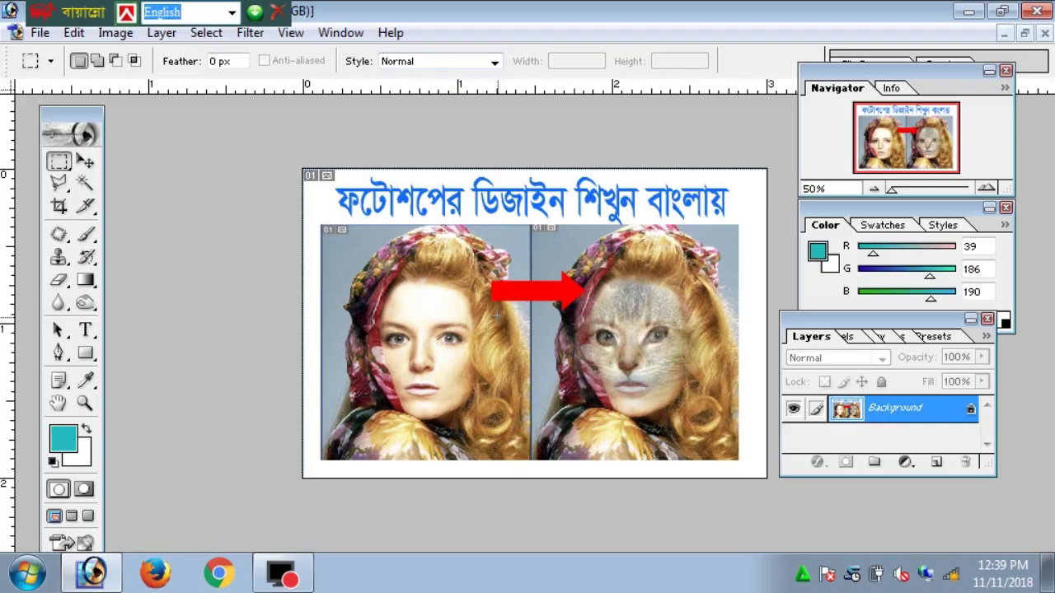
- Restore the program window to a smaller size and minimize the finished before-and-after sample image
left_click(85, 161)
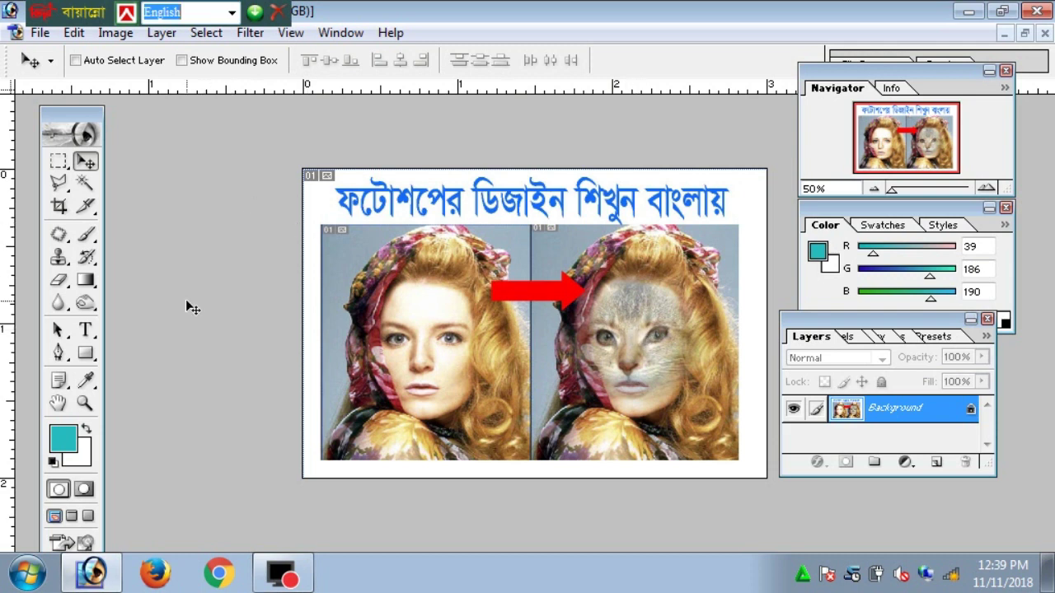
mouse_move(90, 567)
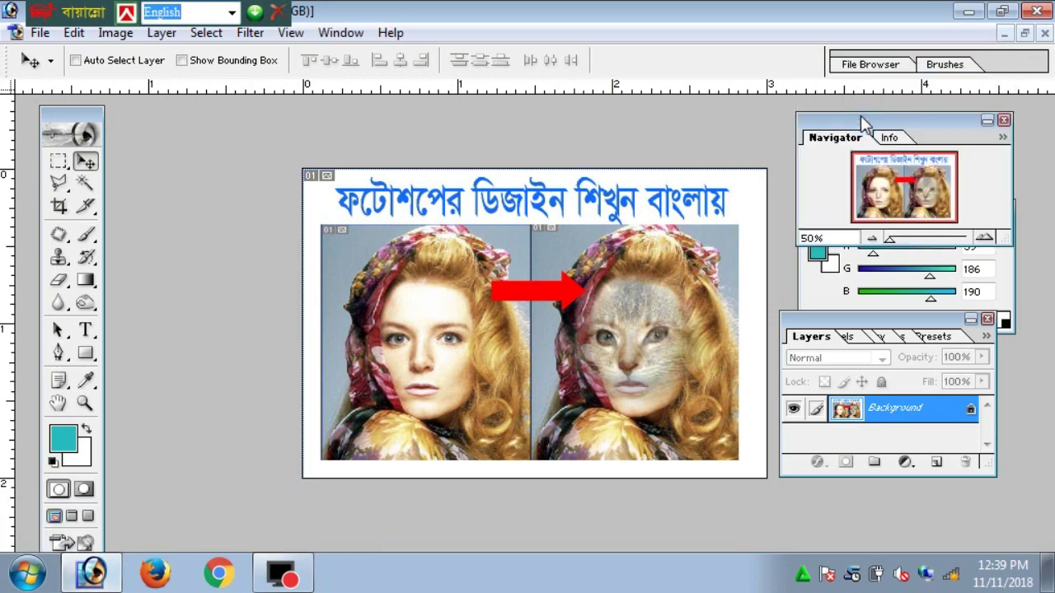
double_click(925, 8)
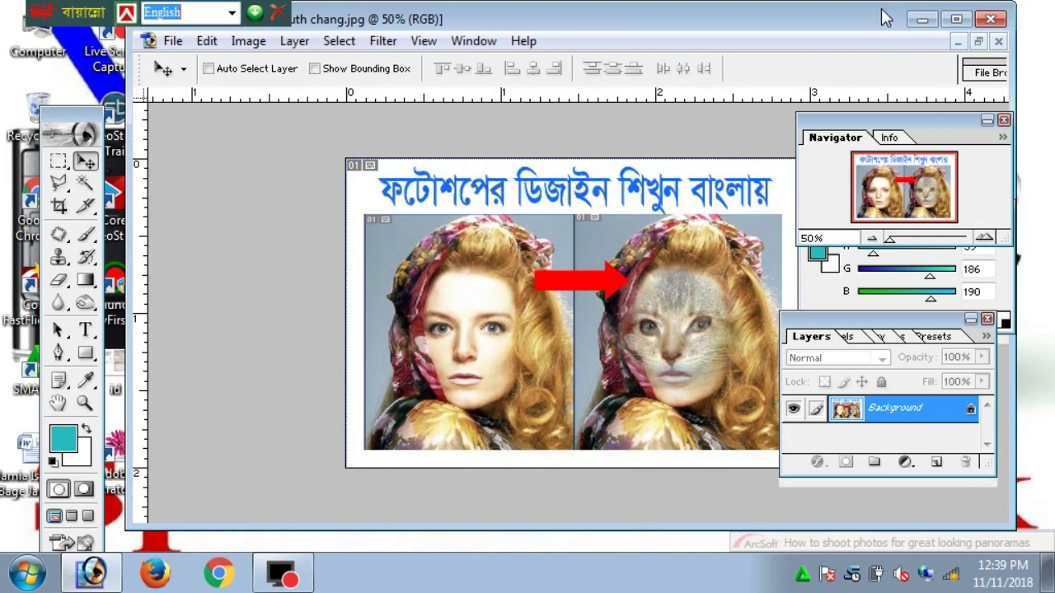
left_click(958, 41)
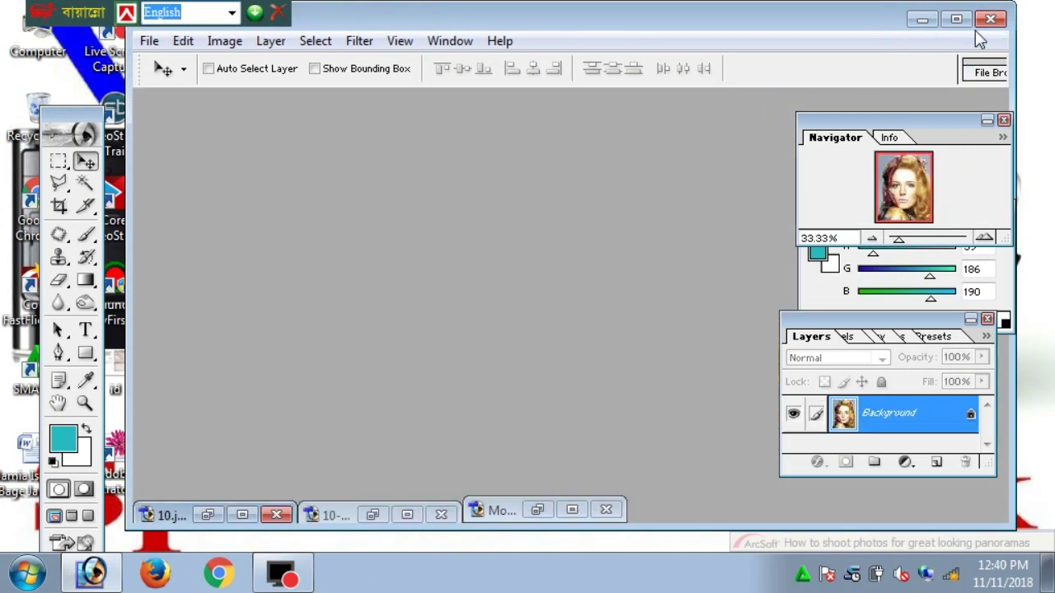
- Open the minimized 10.jpg portrait and 10-10.jpg cat photo as floating document windows
left_click(242, 516)
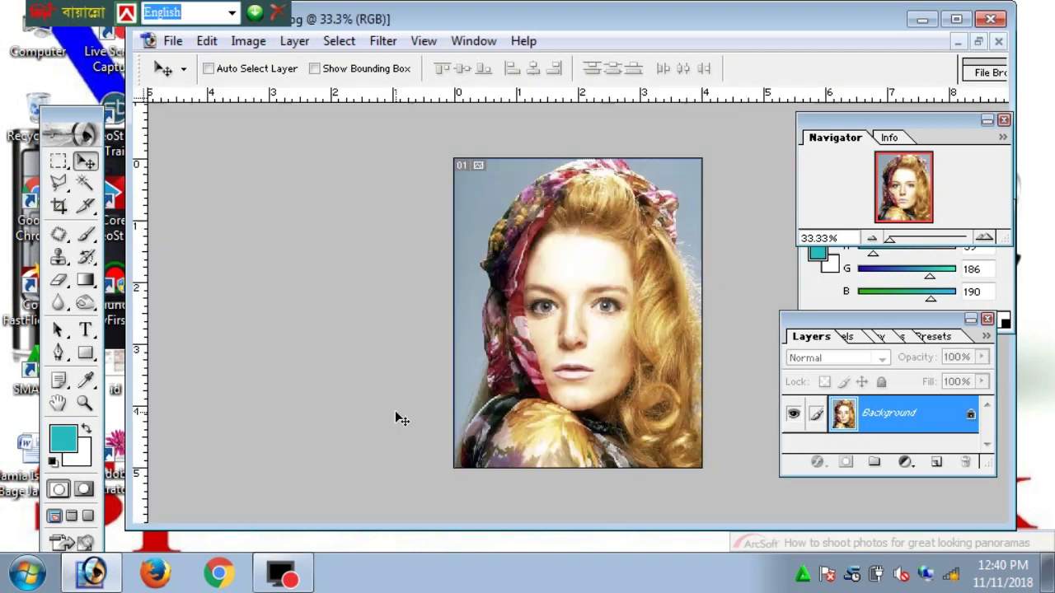
left_click(978, 43)
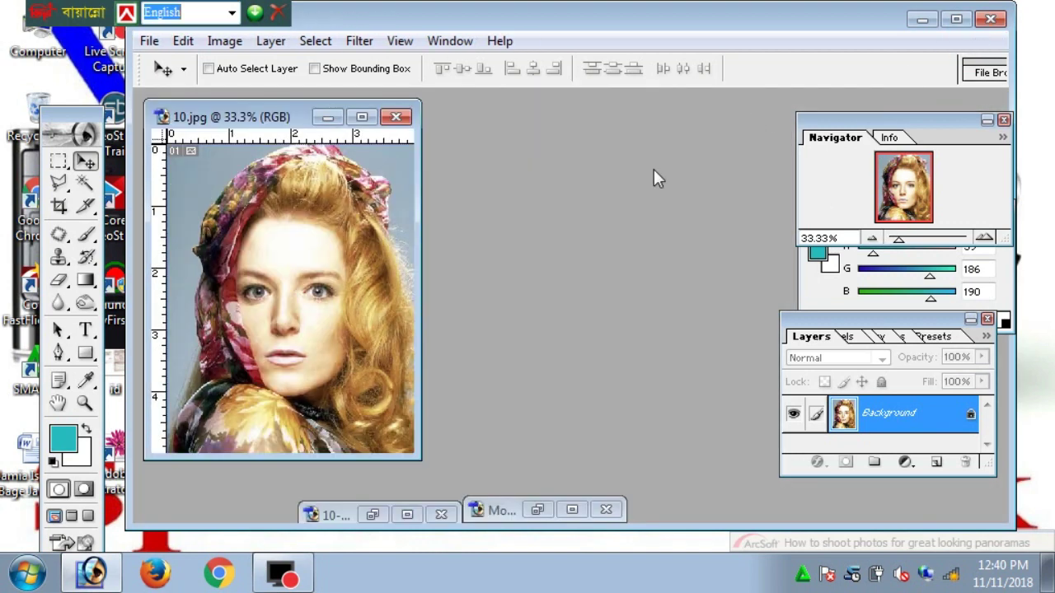
left_click(407, 515)
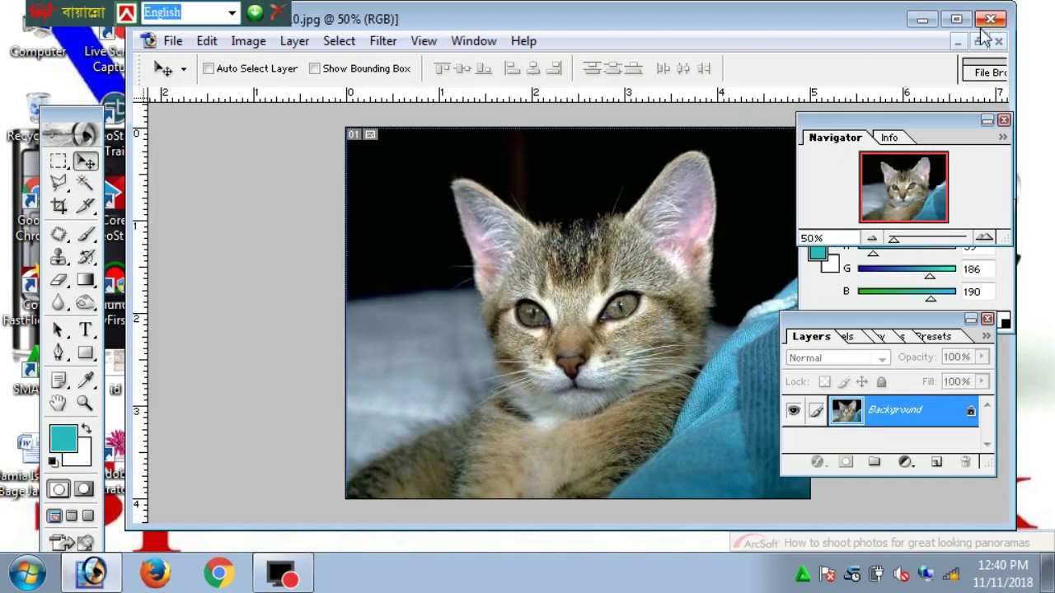
left_click(977, 43)
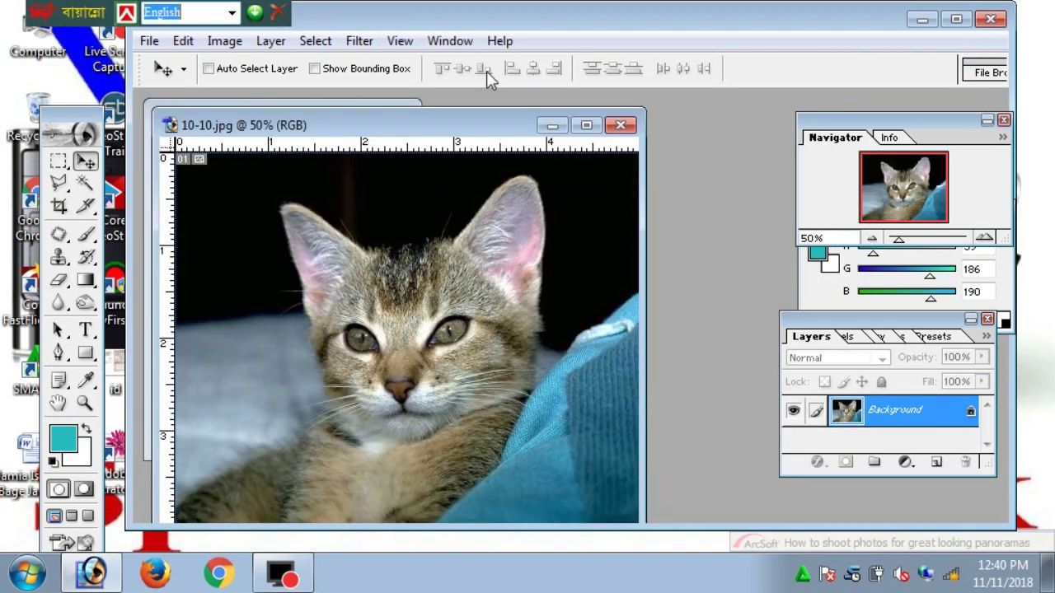
- Place a narrowed 10-10.jpg window beside 10.jpg with the cat's face in view, and close the finished sample image
left_click_drag(460, 124, 547, 99)
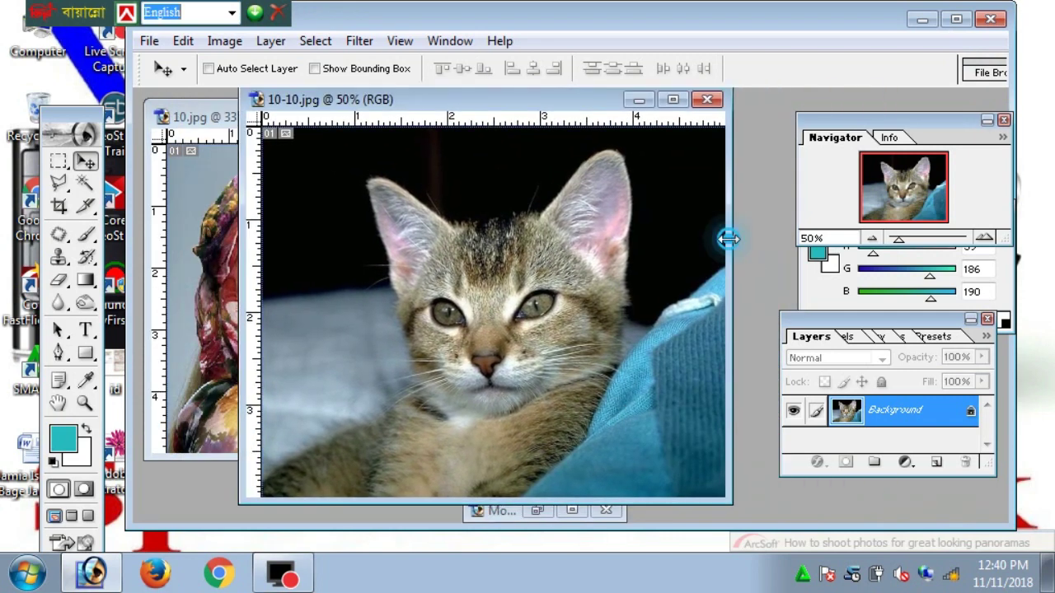
left_click_drag(730, 239, 549, 264)
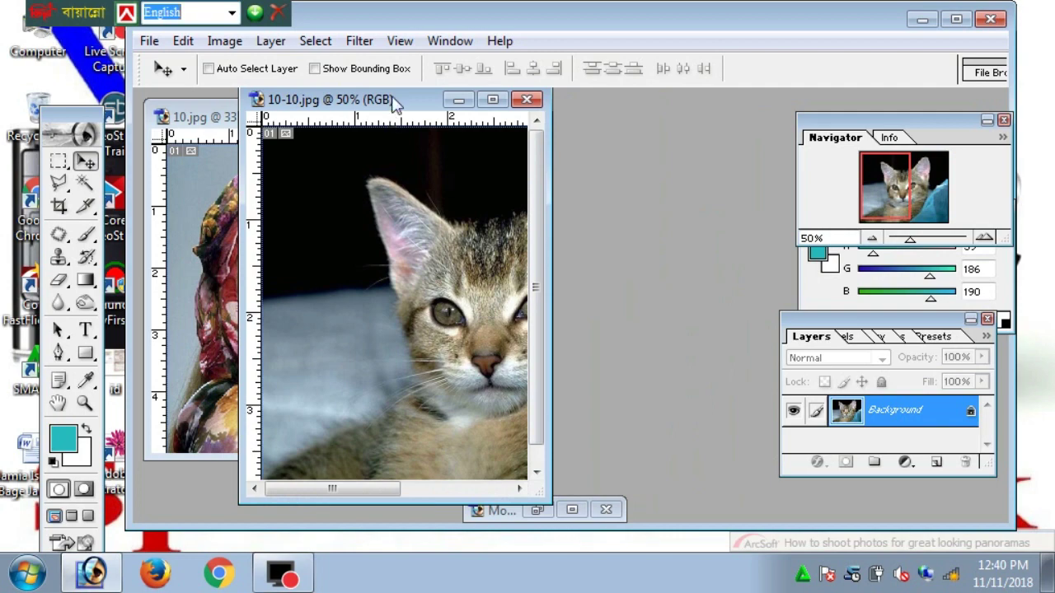
left_click_drag(397, 103, 590, 96)
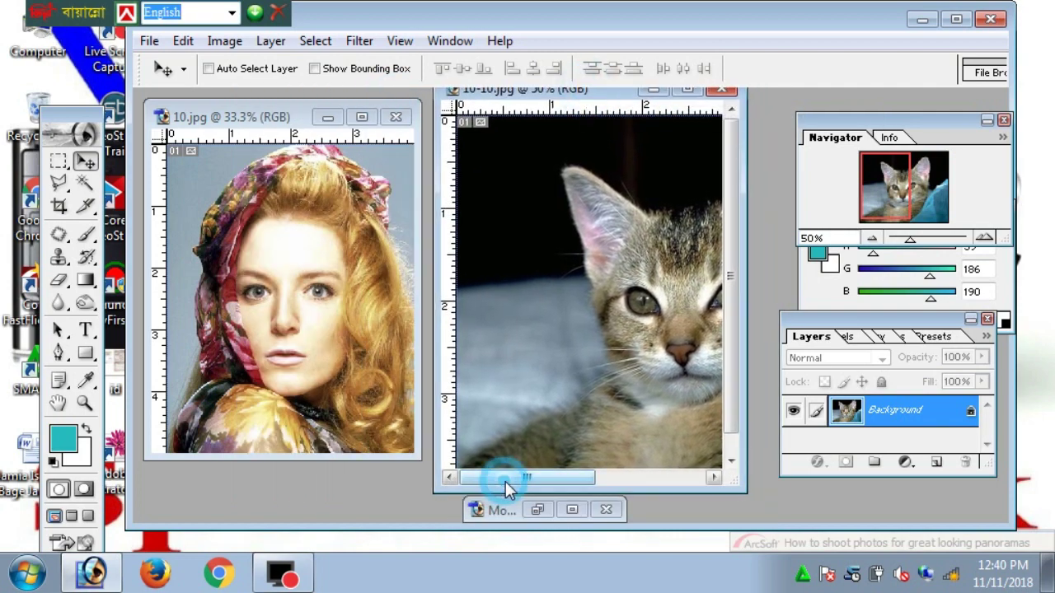
left_click_drag(505, 481, 560, 490)
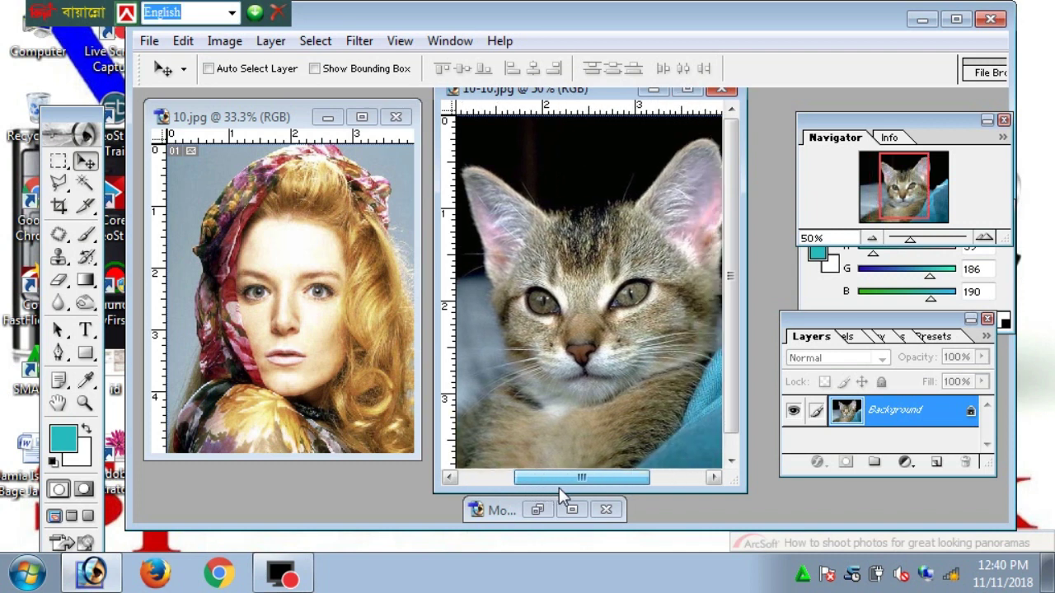
left_click(606, 511)
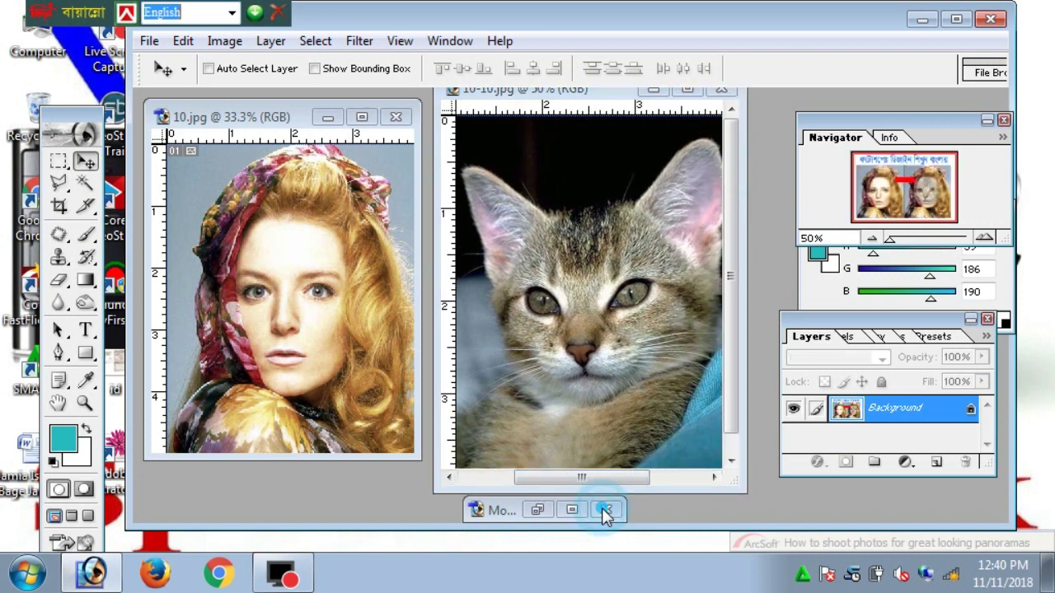
left_click_drag(741, 249, 766, 255)
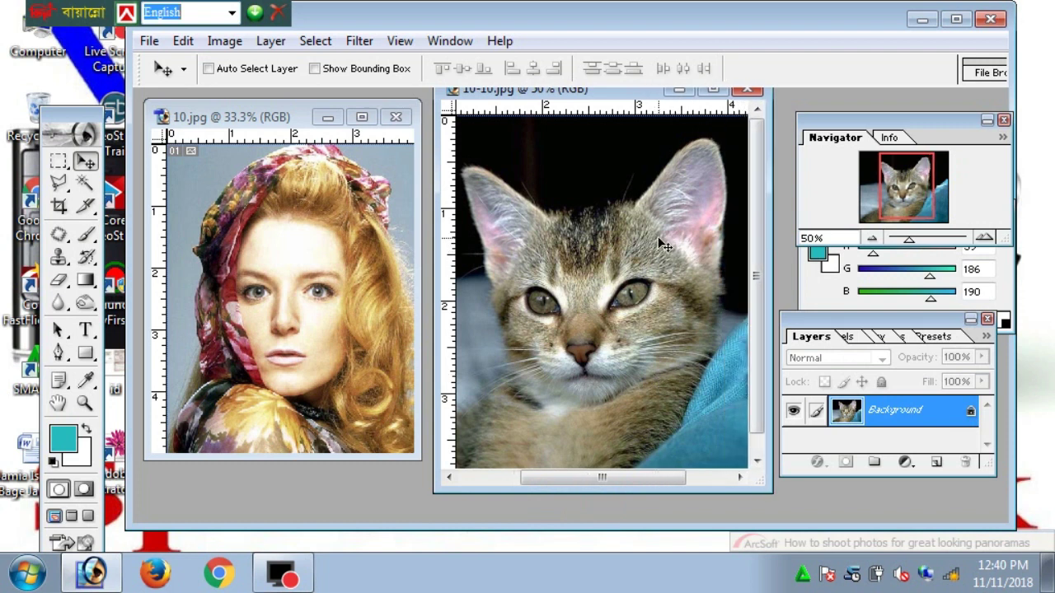
- Set up the Elliptical Marquee tool with a feather of 30 px
left_click(60, 167)
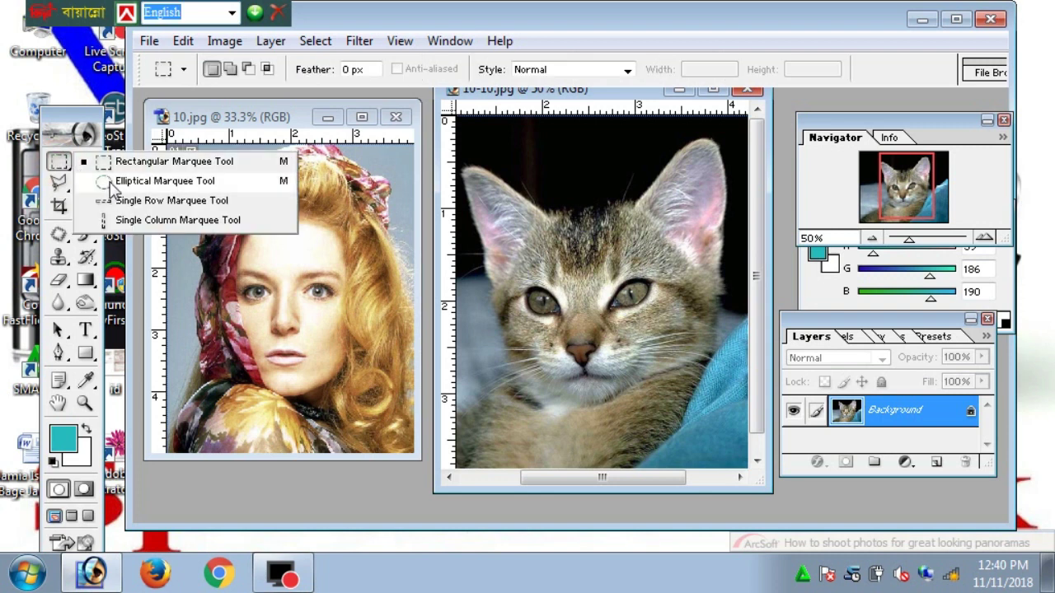
left_click(110, 183)
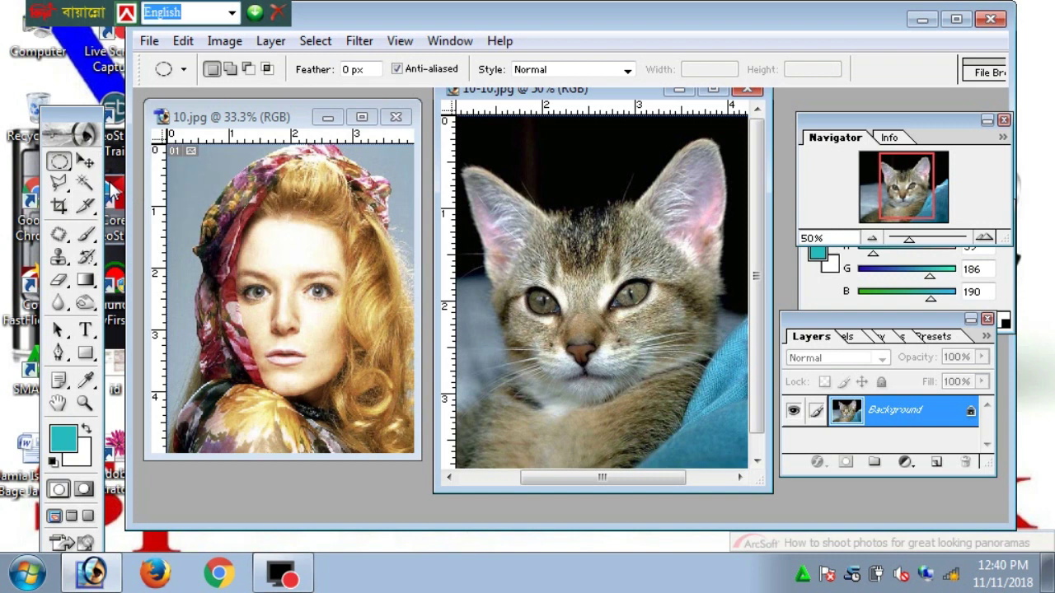
left_click(348, 69)
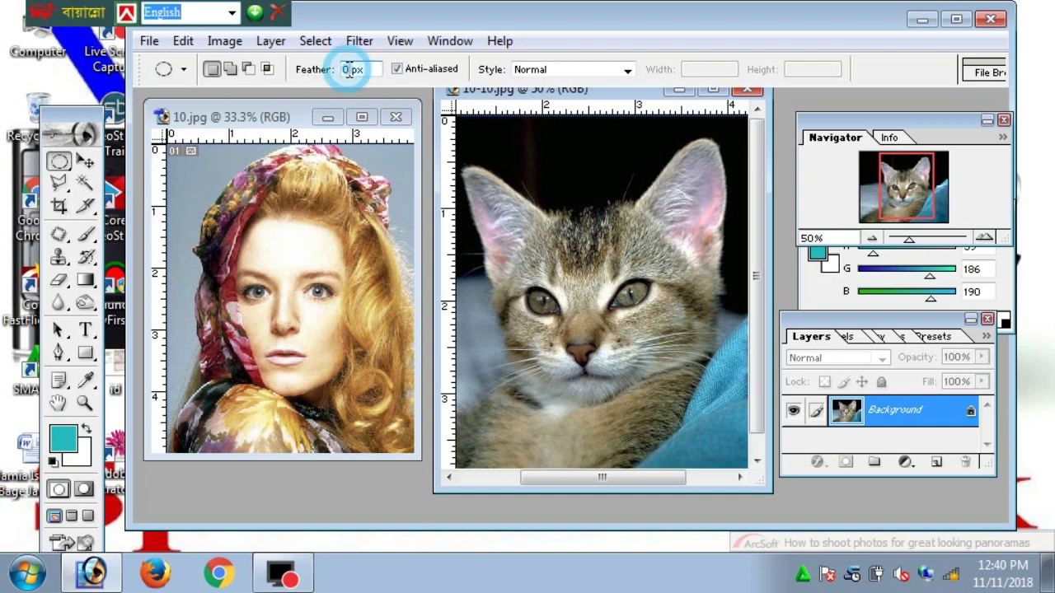
key("BackSpace")
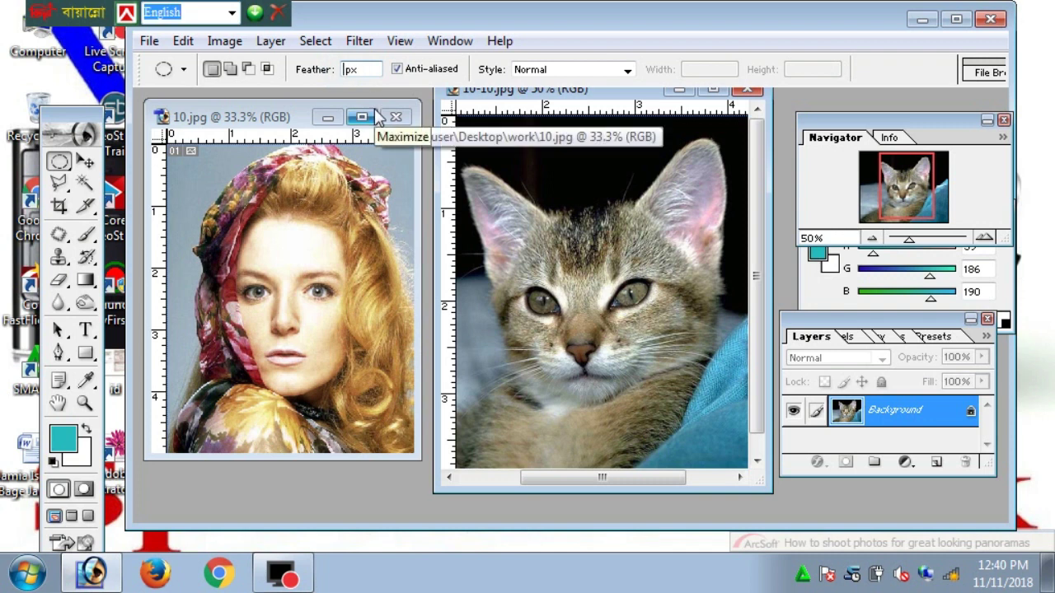
type("30")
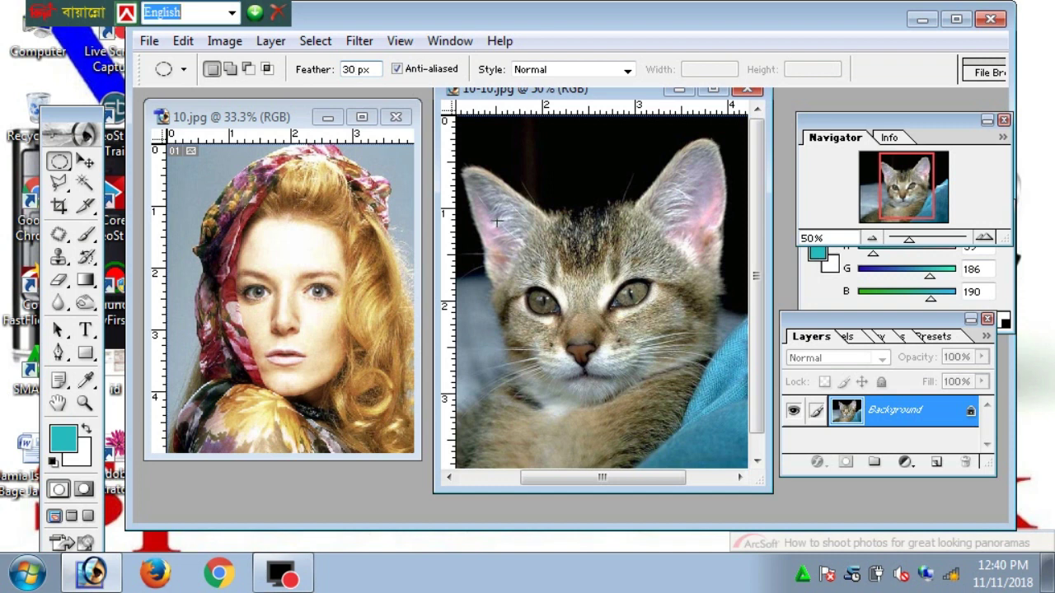
- Make an elliptical selection around the cat's face in 10-10.jpg and nudge it upward to centre it on the face
left_click_drag(489, 218, 716, 431)
key("ctrl+j")
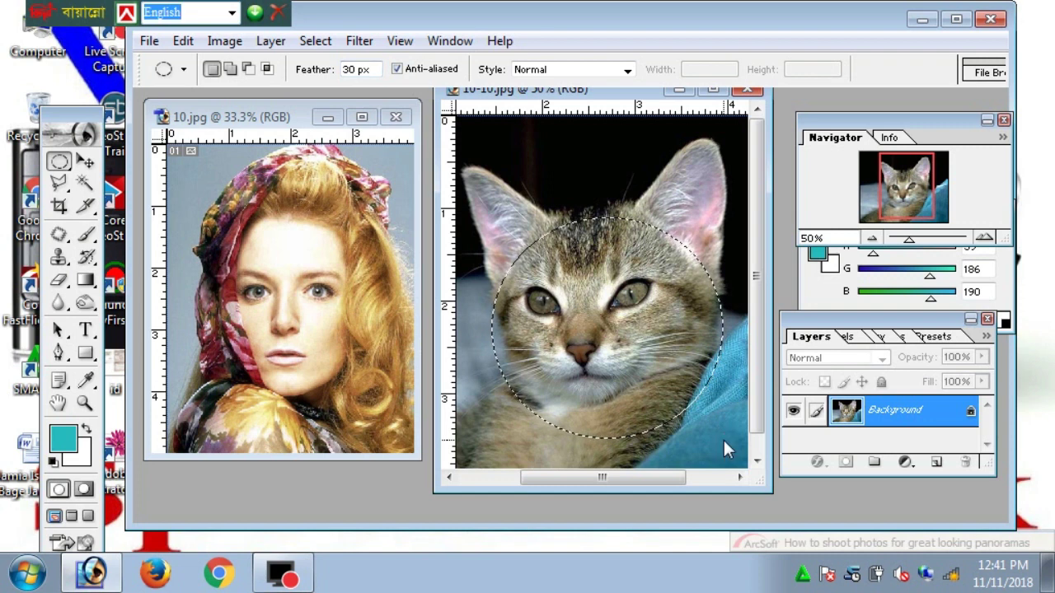
key("shift+Up")
key("shift+Up")
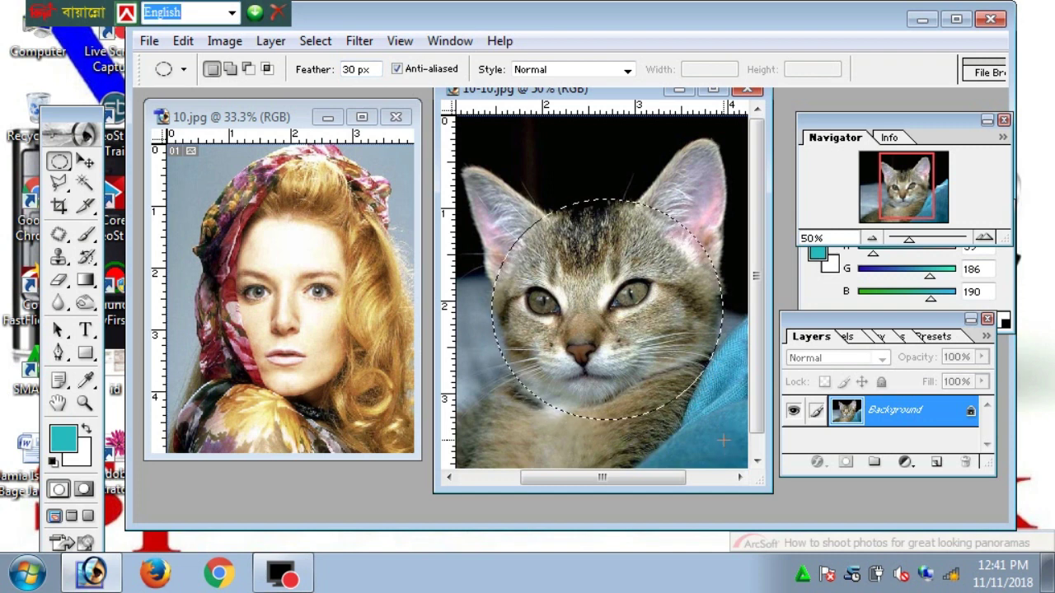
key("shift+Up")
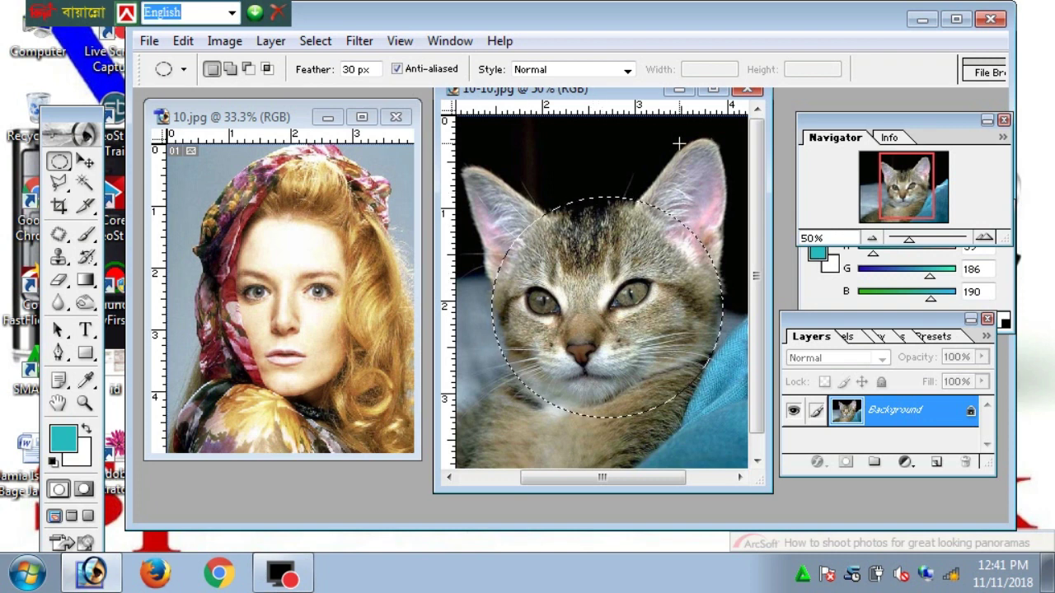
- Paste the copied cat face into the maximized 10.jpg portrait as a new layer over the woman's face
left_click(684, 89)
left_click(361, 116)
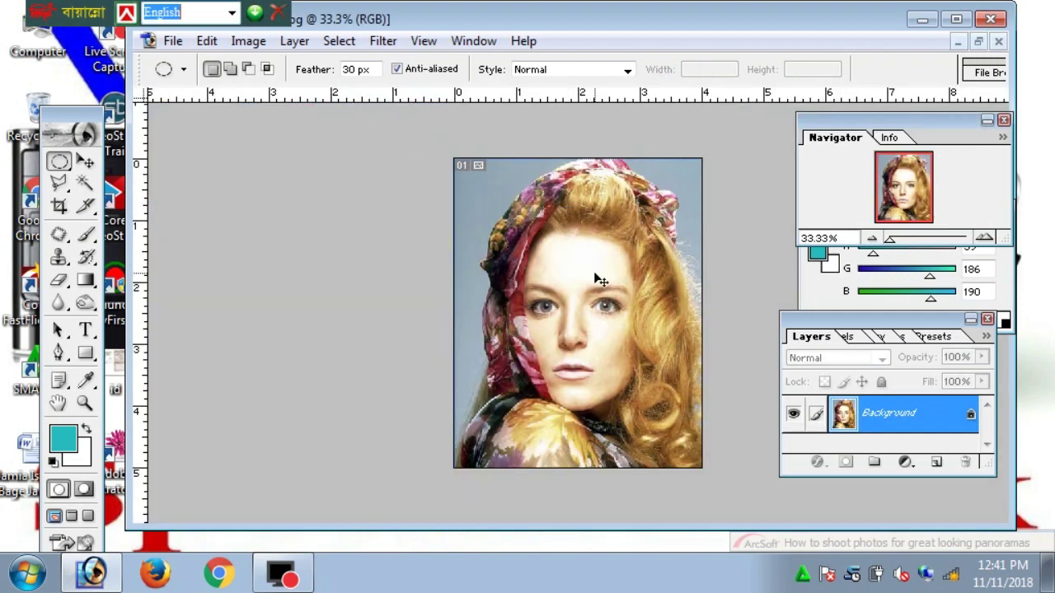
key("ctrl+v")
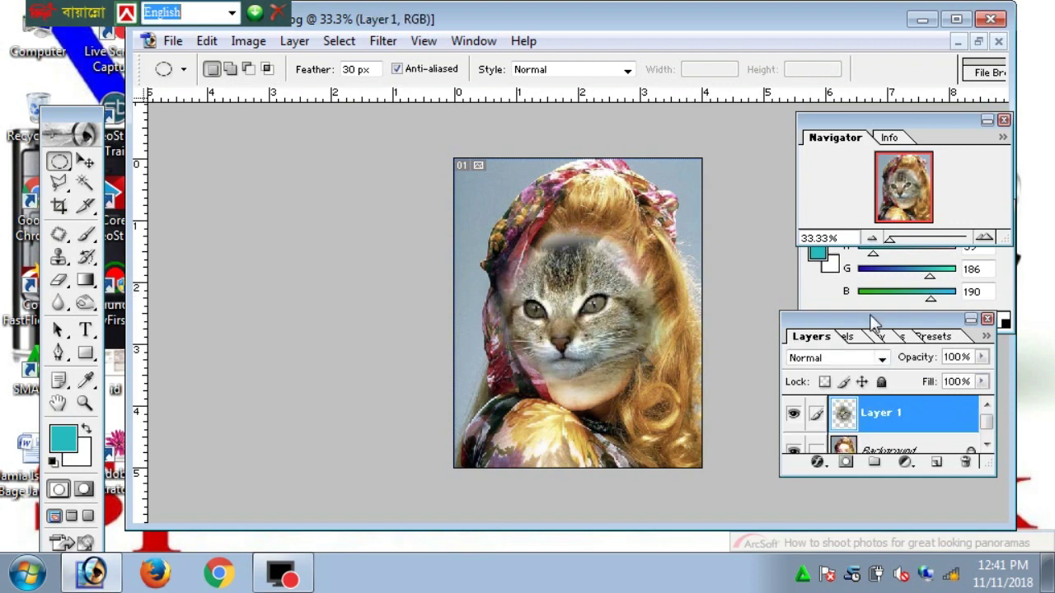
left_click_drag(873, 323, 830, 302)
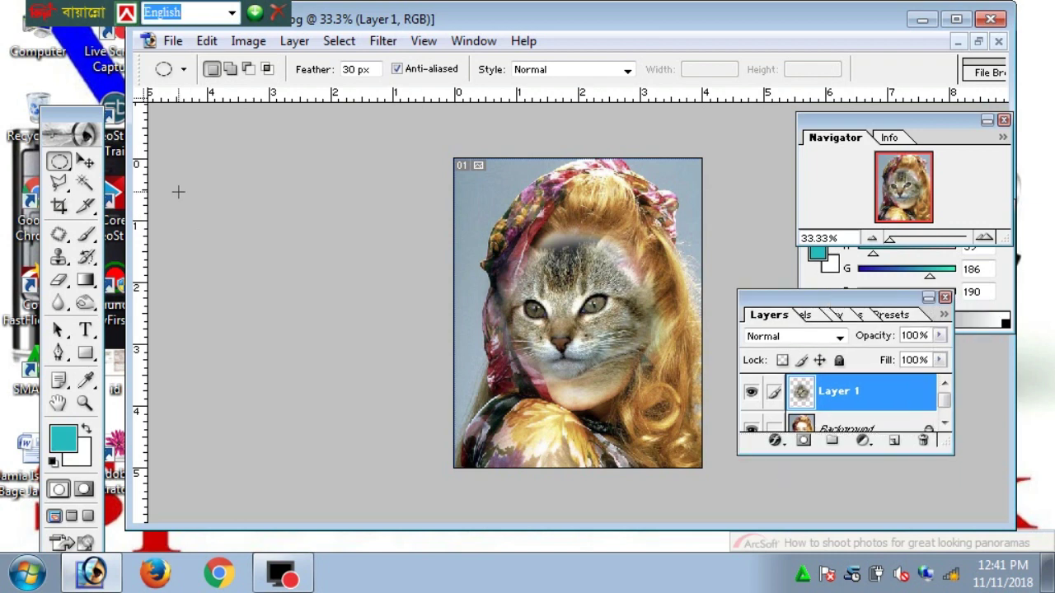
- Scale the cat face layer with Free Transform to about 105.5% width and 123.7% height to cover the woman's face
left_click(86, 161)
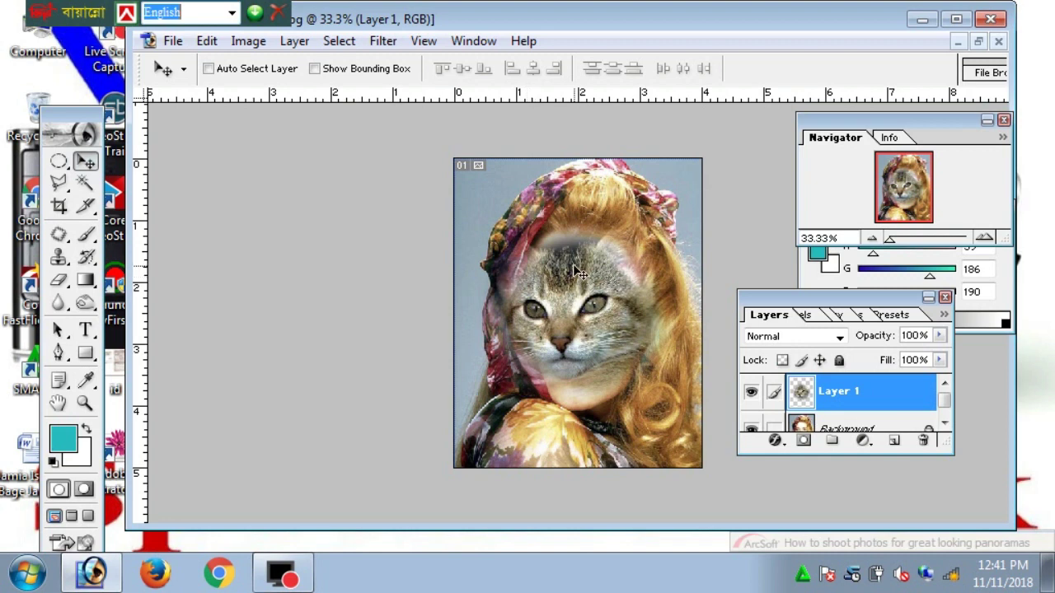
key("ctrl+t")
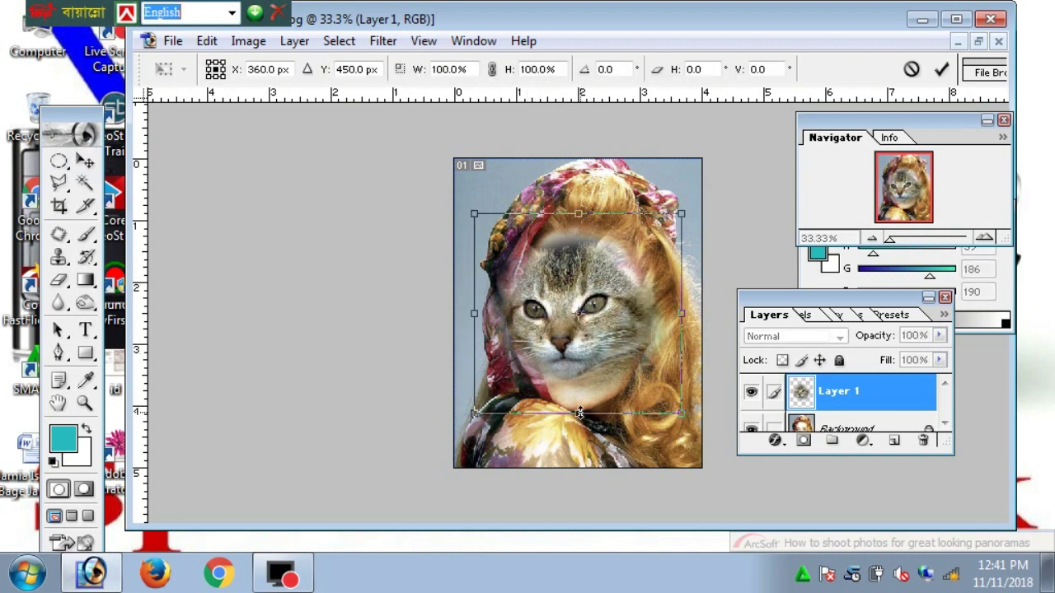
left_click_drag(577, 414, 580, 441)
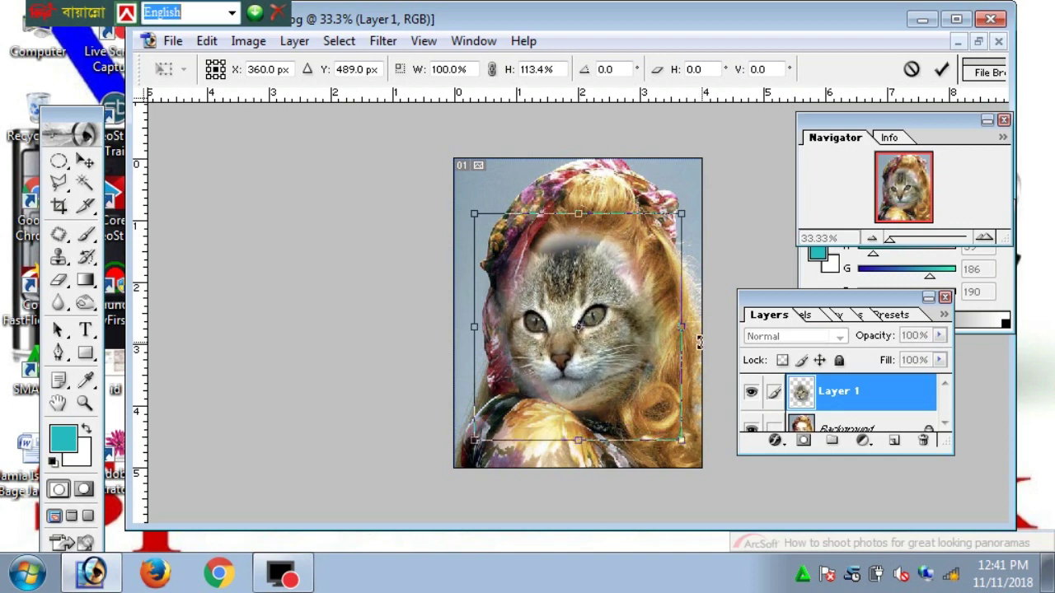
left_click_drag(683, 328, 695, 327)
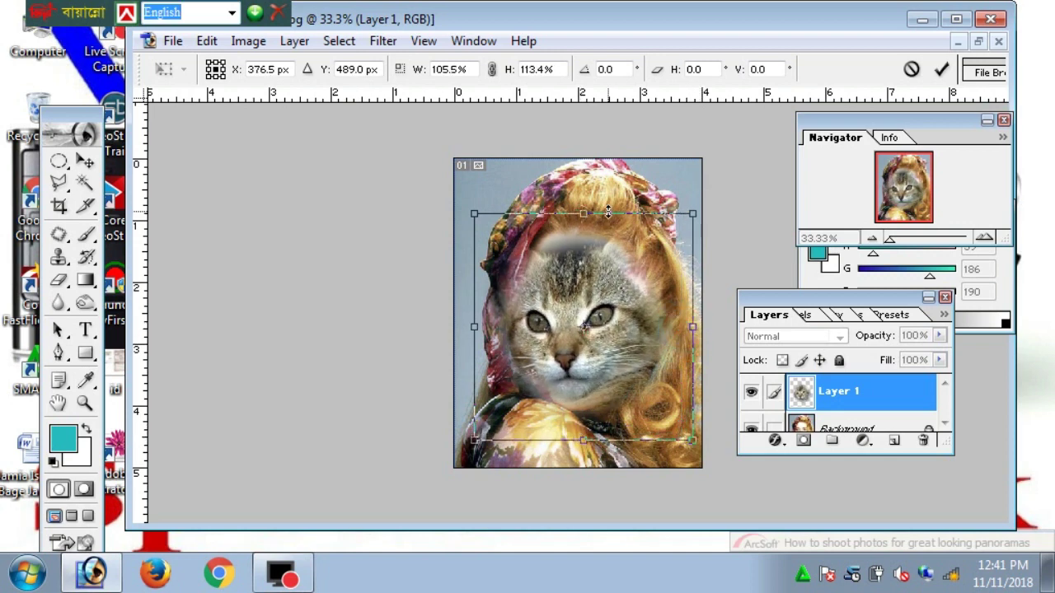
left_click_drag(581, 213, 577, 200)
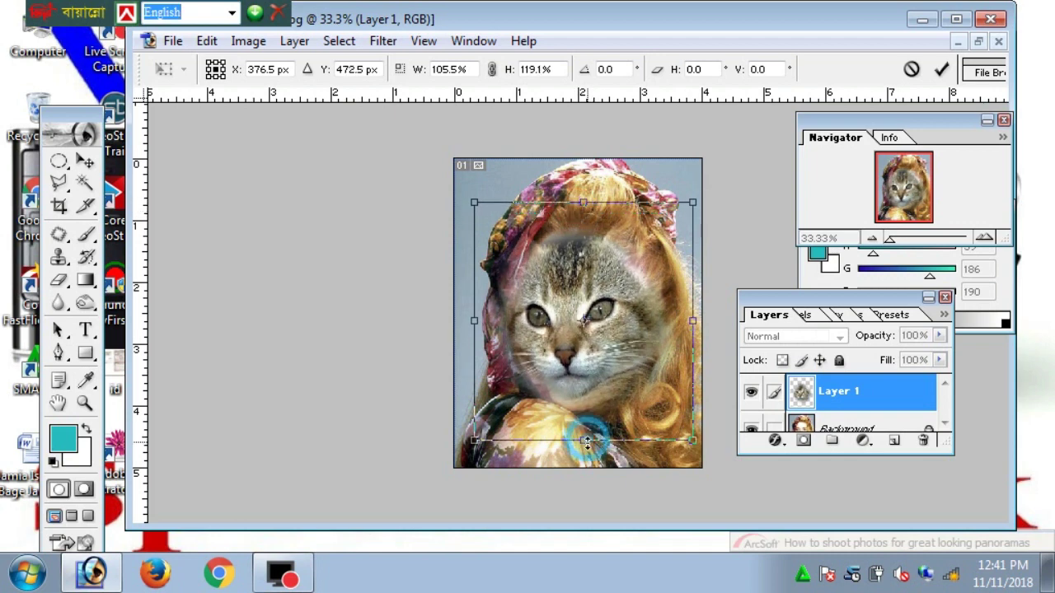
left_click_drag(583, 441, 587, 451)
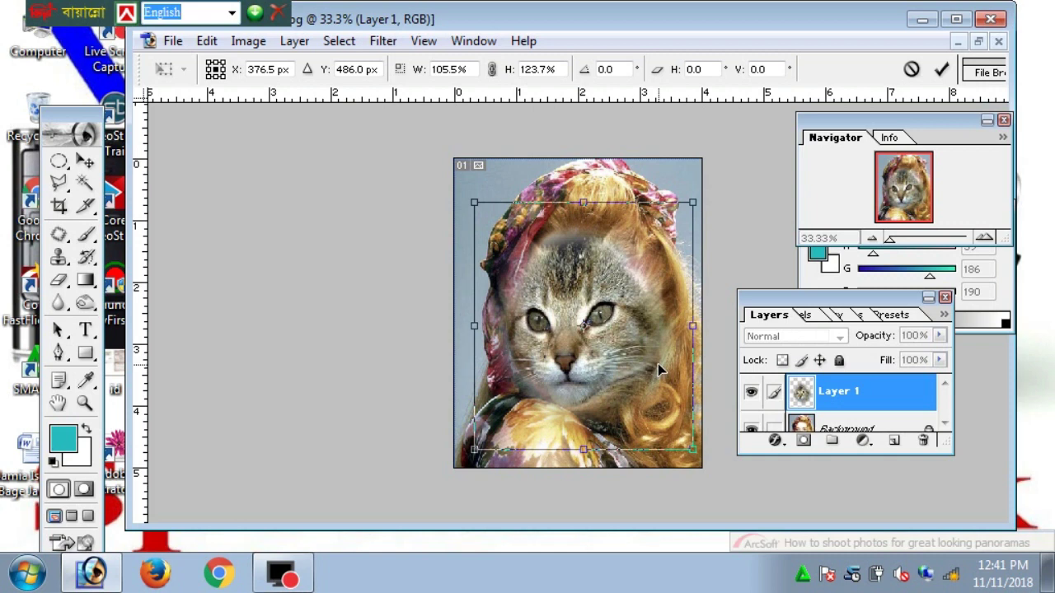
key("Return")
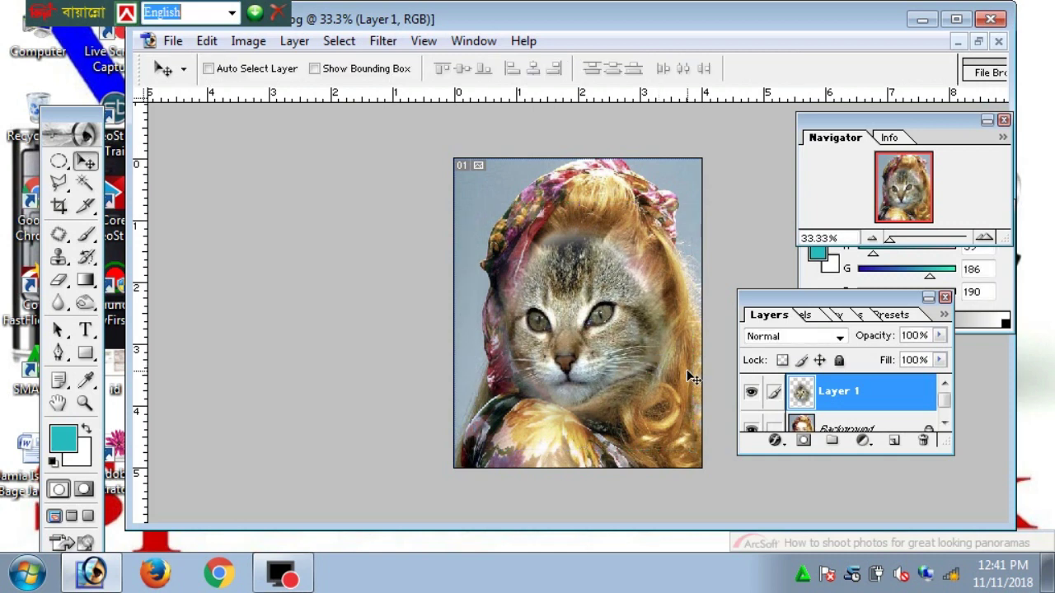
- Lower the cat face layer's opacity to 60% and scale it to about 104.1% width and 103.3% height to align the features
left_click(940, 337)
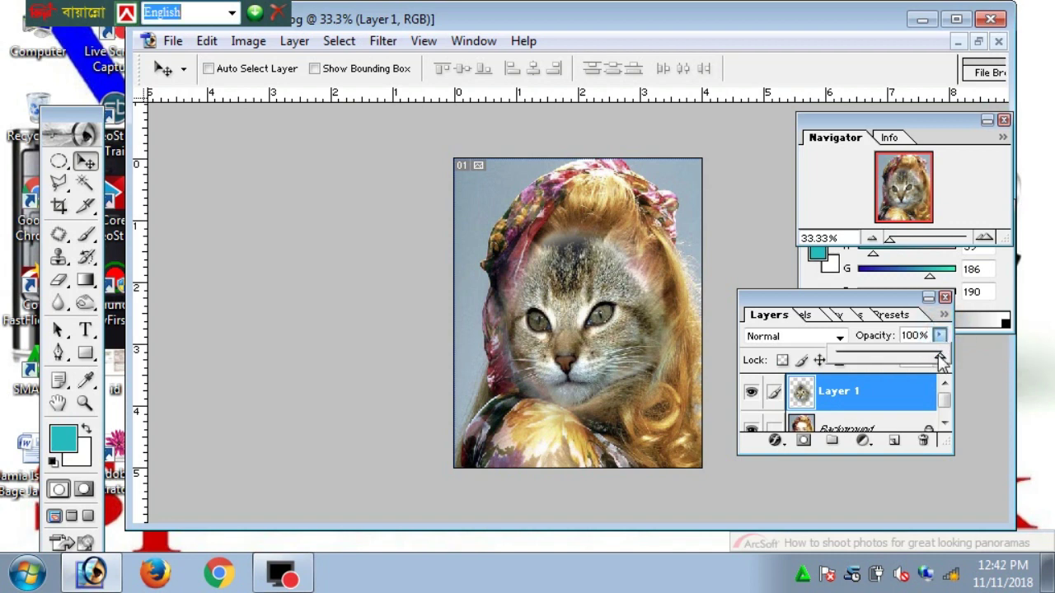
left_click_drag(940, 360, 901, 360)
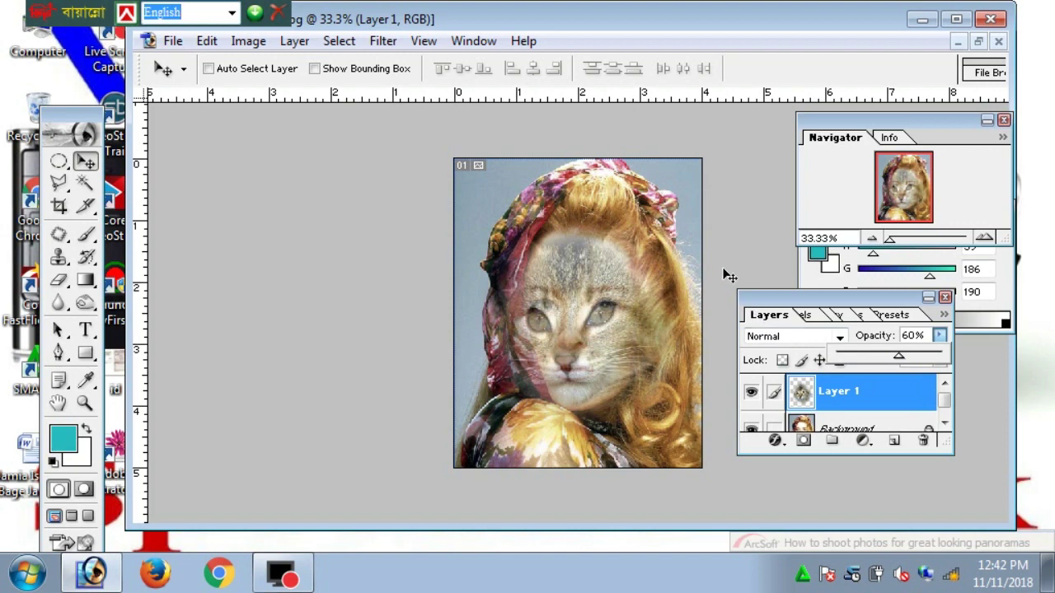
key("ctrl+t")
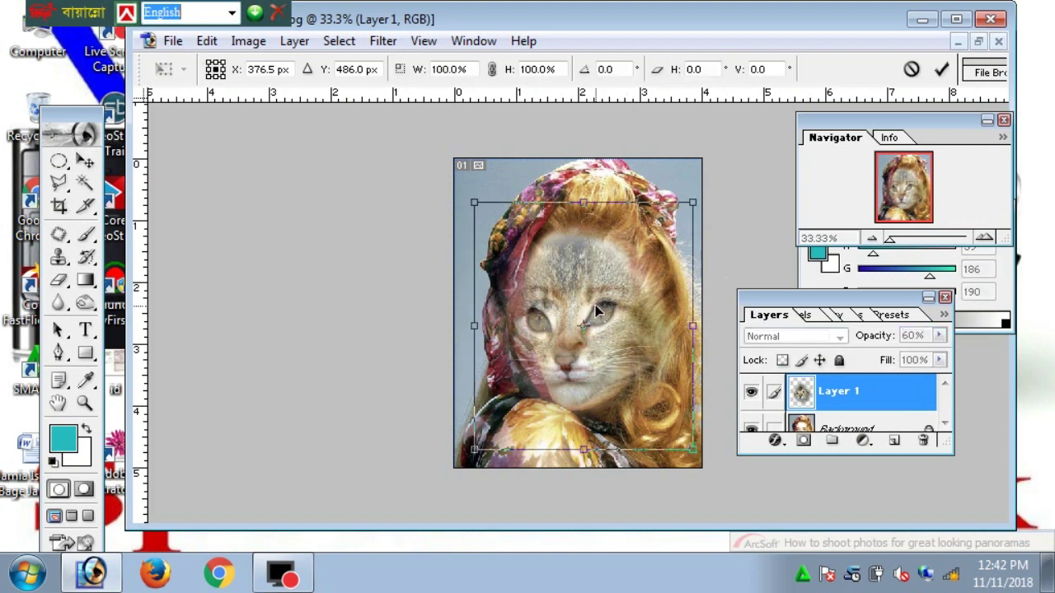
mouse_move(583, 202)
left_mouse_down()
mouse_move(584, 173)
mouse_move(590, 185)
left_mouse_up()
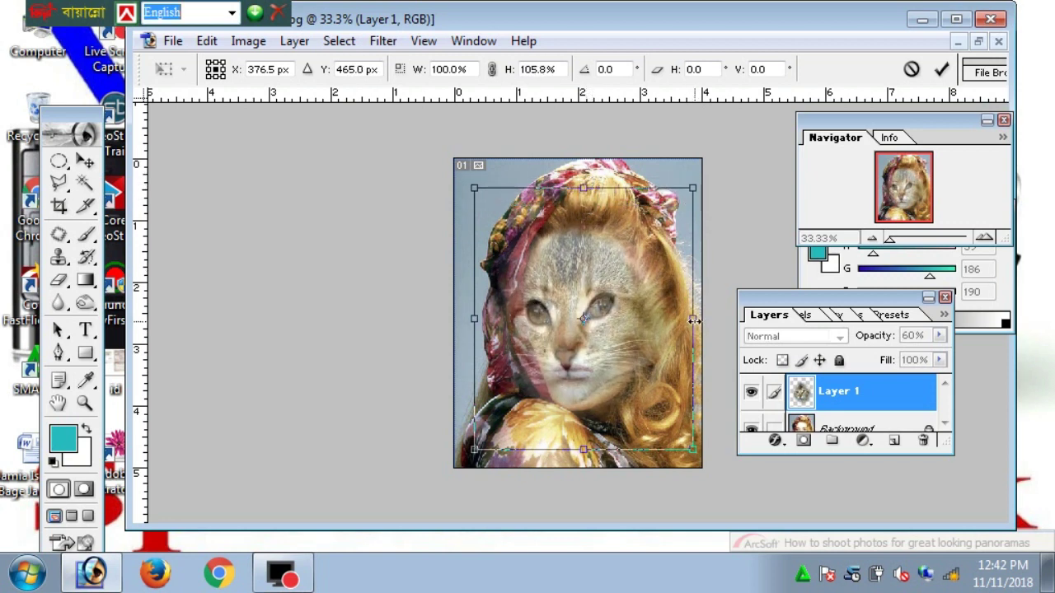
left_click_drag(692, 319, 702, 321)
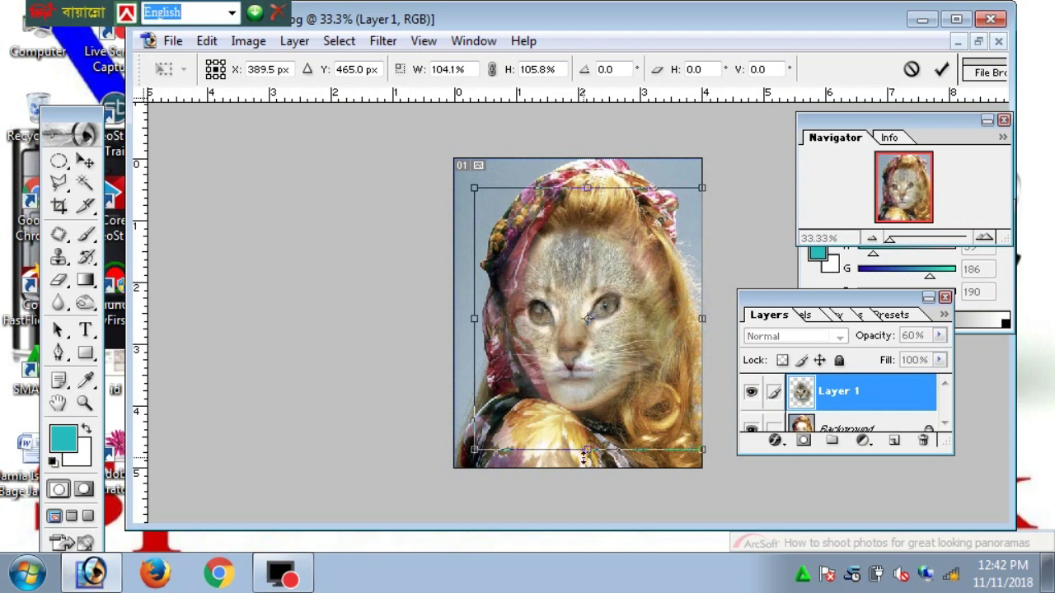
left_click_drag(590, 451, 591, 445)
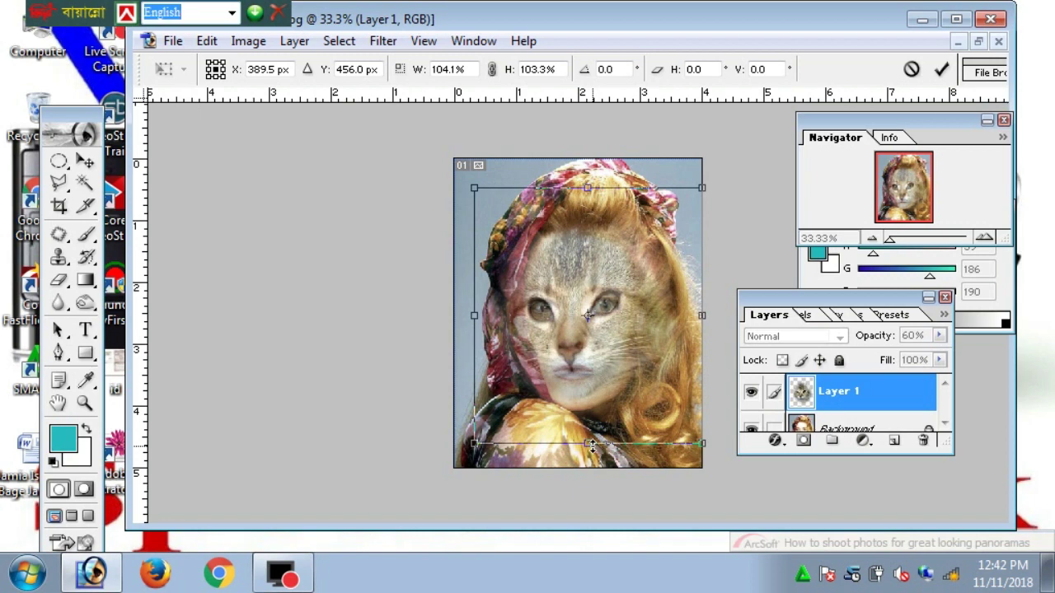
key("Return")
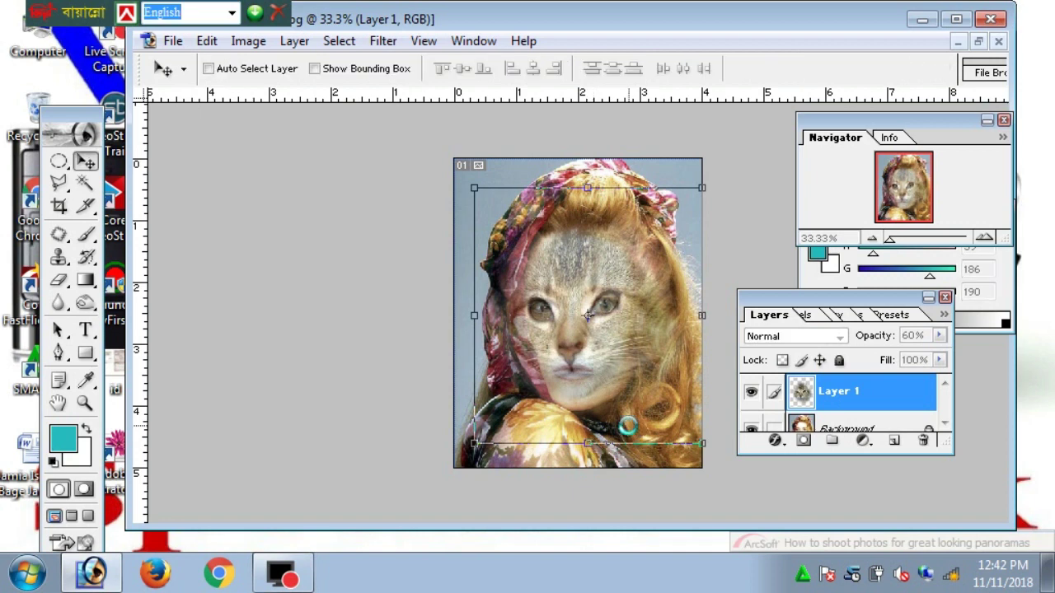